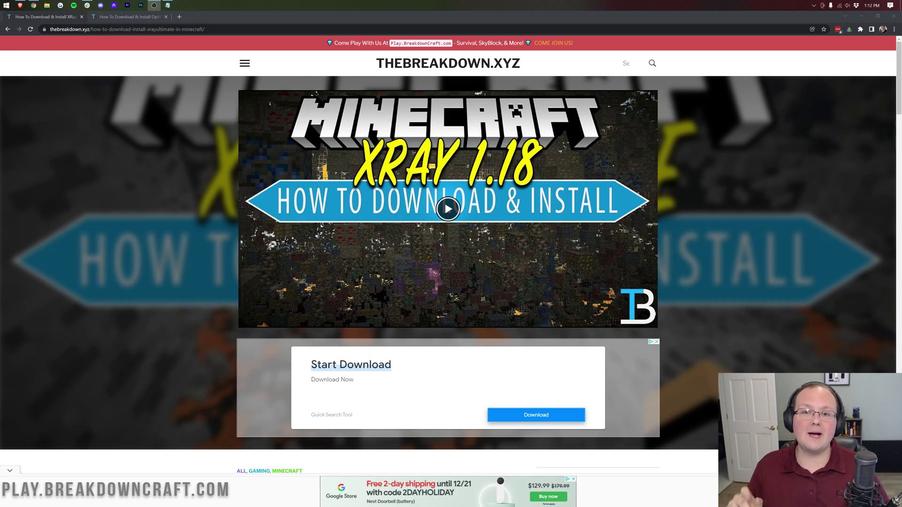
Step: Scroll the Apex Hosting page and highlight the One Click Modpacks, Automated Backups and Instant Setup text
{"action": "left_click", "coordinate": [163, 205]}
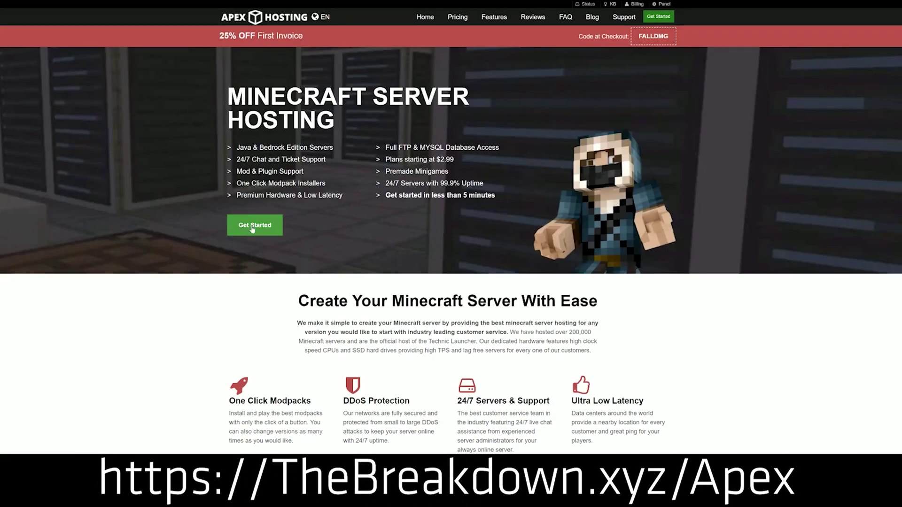
{"action": "scroll", "coordinate": [337, 166], "scroll_direction": "down", "scroll_amount": 4}
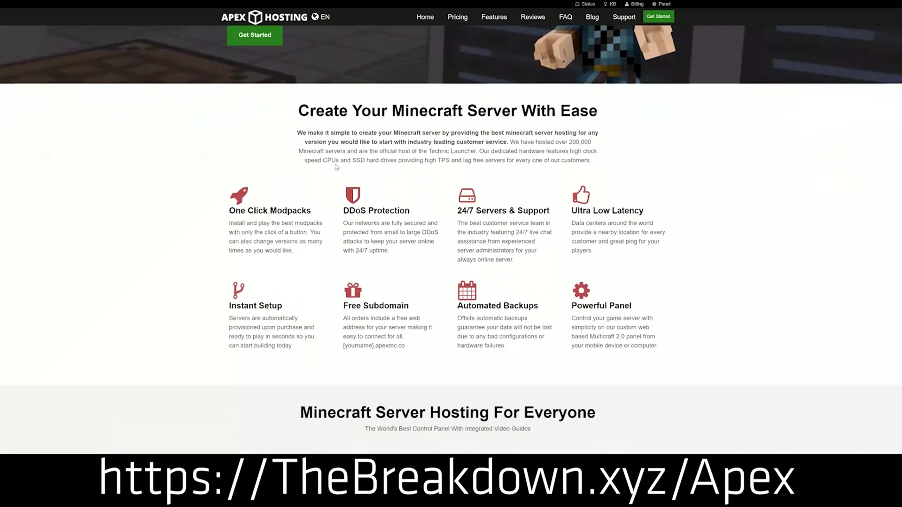
{"action": "left_click_drag", "start_coordinate": [229, 211], "coordinate": [551, 214]}
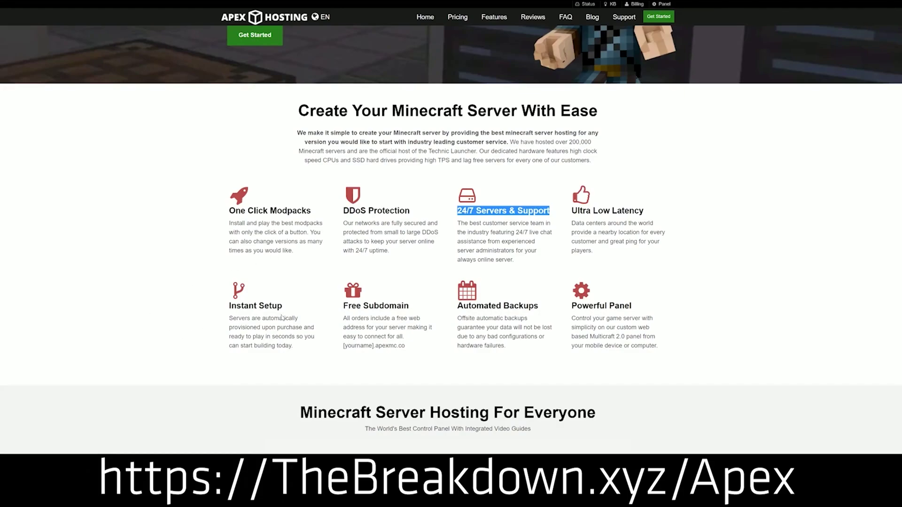
{"action": "left_click_drag", "start_coordinate": [457, 306], "coordinate": [566, 306]}
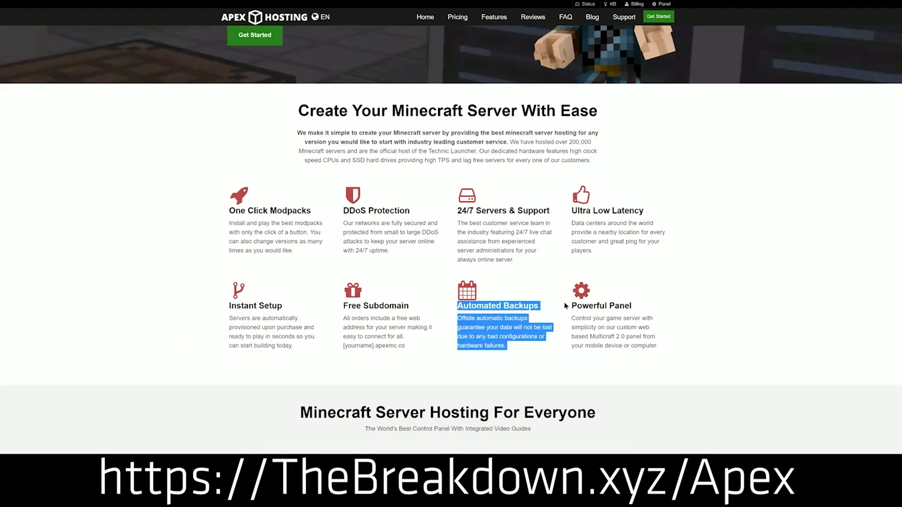
{"action": "left_click", "coordinate": [451, 308]}
{"action": "left_click_drag", "start_coordinate": [297, 347], "coordinate": [228, 304]}
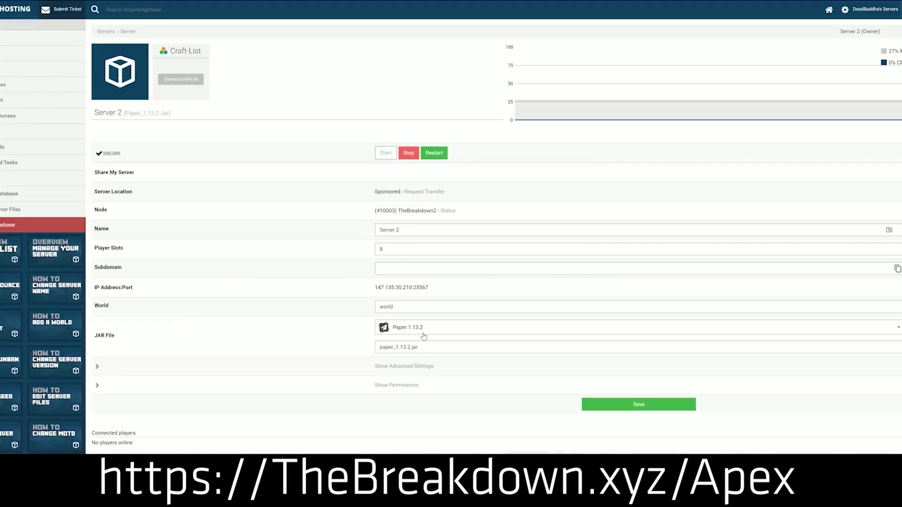
Step: Open the control panel's JAR File dropdown and scroll through the available server versions
{"action": "left_click", "coordinate": [424, 335]}
{"action": "scroll", "coordinate": [419, 396], "scroll_direction": "down", "scroll_amount": 2}
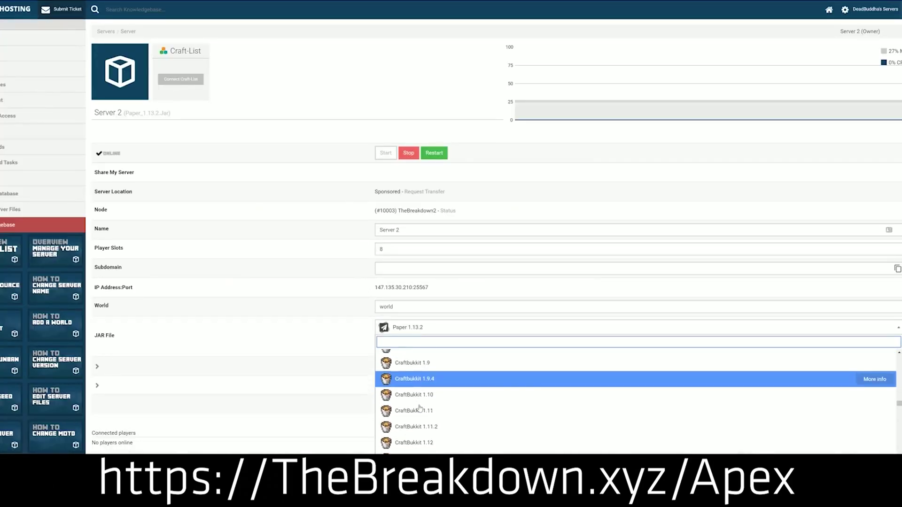
{"action": "scroll", "coordinate": [420, 395], "scroll_direction": "up", "scroll_amount": 4}
{"action": "scroll", "coordinate": [420, 396], "scroll_direction": "up", "scroll_amount": 2}
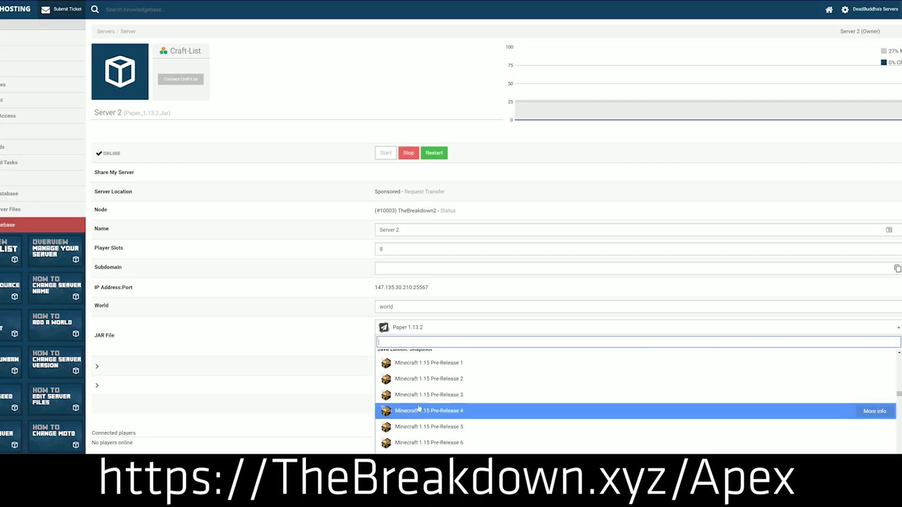
{"action": "scroll", "coordinate": [421, 403], "scroll_direction": "up", "scroll_amount": 3}
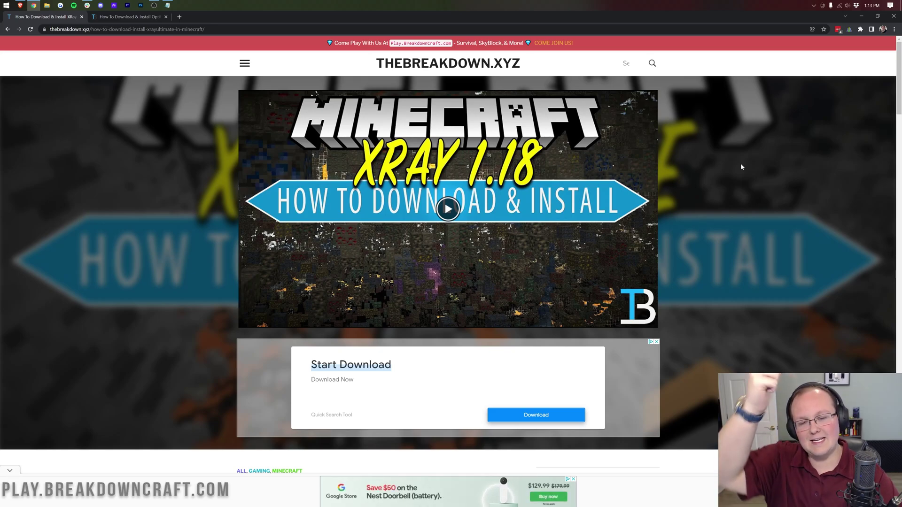
Step: Find the How To Download & Install XRayUltimate article and open its download link in a new tab
{"action": "scroll", "coordinate": [741, 166], "scroll_direction": "down", "scroll_amount": 8}
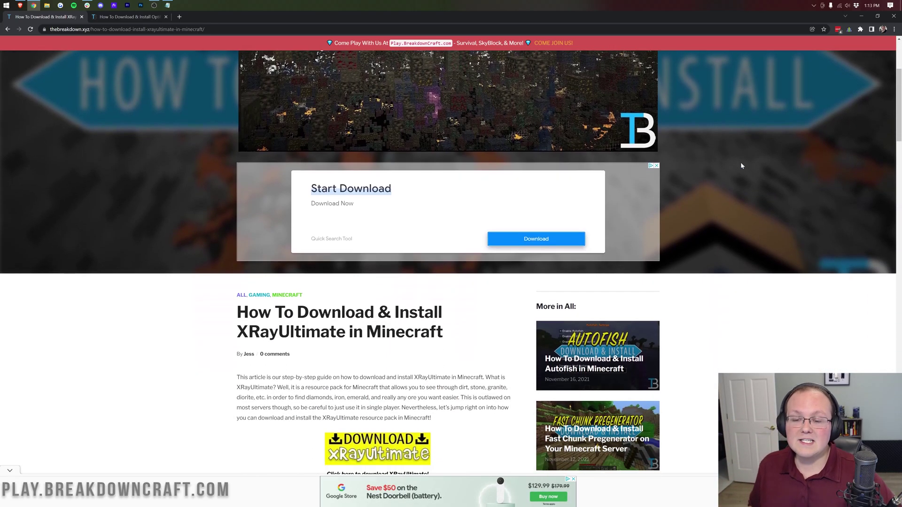
{"action": "scroll", "coordinate": [741, 166], "scroll_direction": "down", "scroll_amount": 2}
{"action": "scroll", "coordinate": [741, 166], "scroll_direction": "up", "scroll_amount": 2}
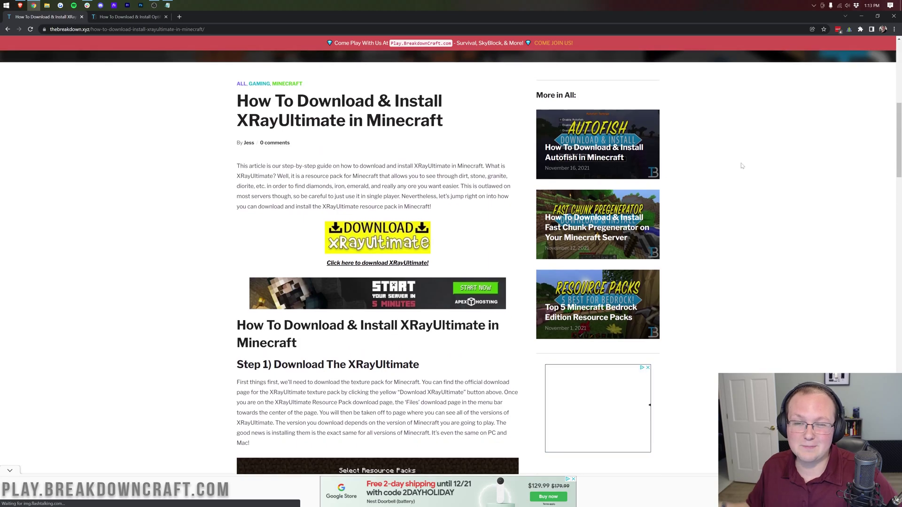
{"action": "left_click_drag", "start_coordinate": [346, 121], "coordinate": [235, 126]}
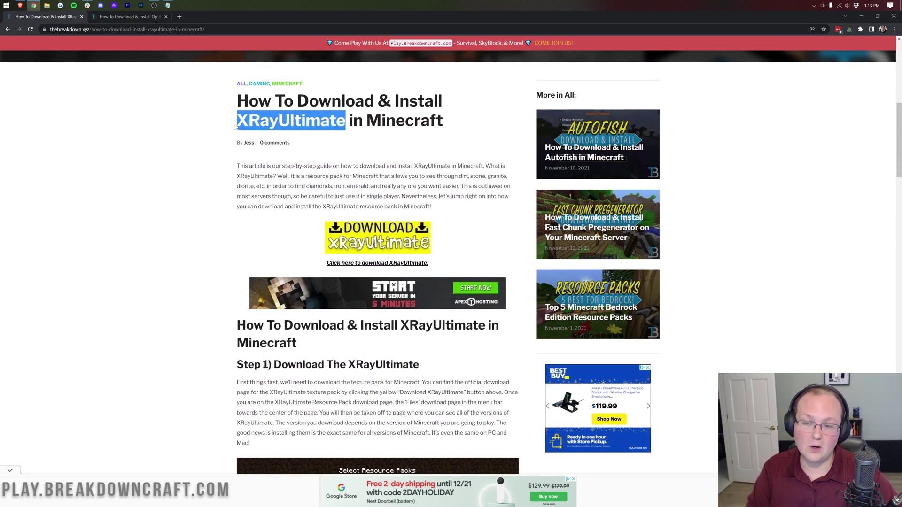
{"action": "left_click", "coordinate": [356, 147]}
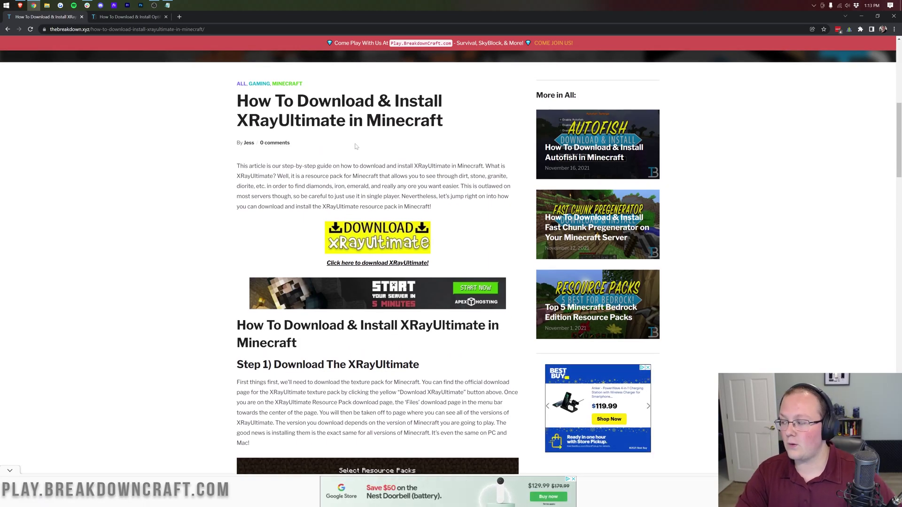
{"action": "scroll", "coordinate": [379, 214], "scroll_direction": "down", "scroll_amount": 1}
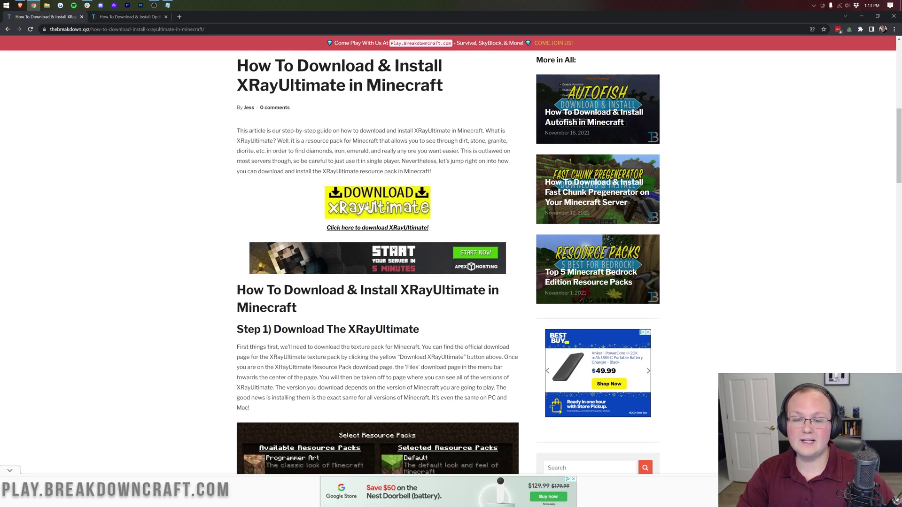
{"action": "left_click", "coordinate": [365, 205]}
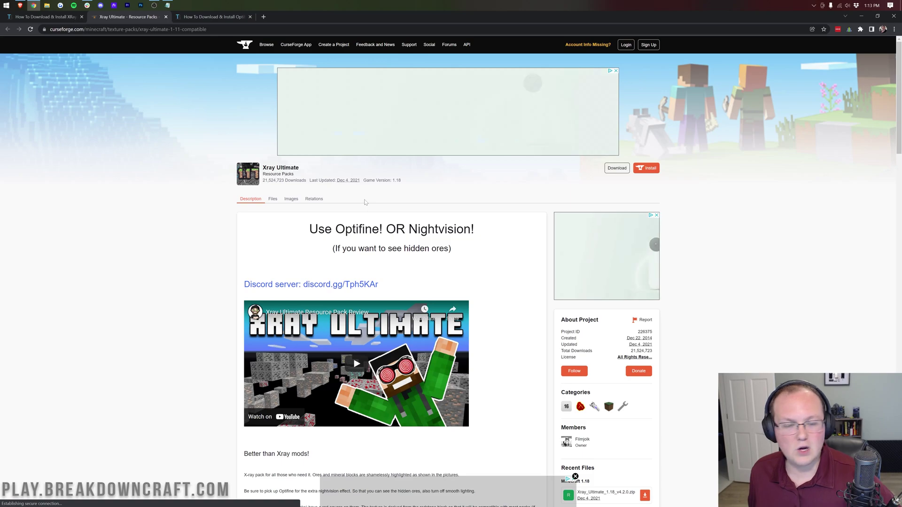
Step: Download Xray_Ultimate_1.18_v4.2.0.zip from CurseForge's Recent Files, then minimize the browser
{"action": "scroll", "coordinate": [645, 174], "scroll_direction": "down", "scroll_amount": 6}
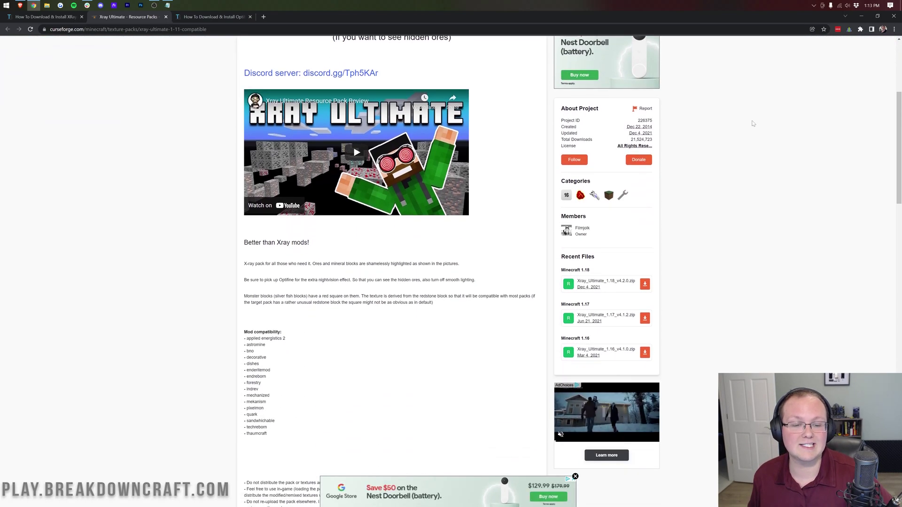
{"action": "left_click_drag", "start_coordinate": [591, 199], "coordinate": [559, 202]}
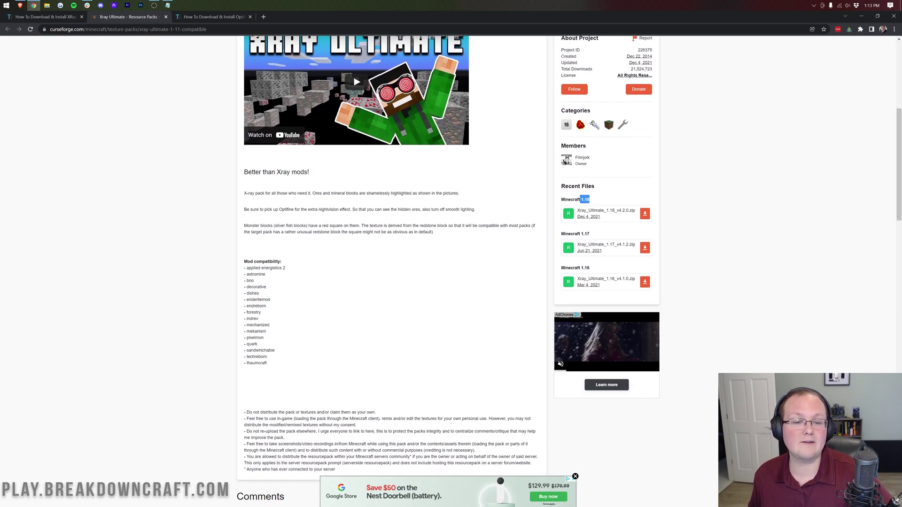
{"action": "left_click", "coordinate": [559, 202]}
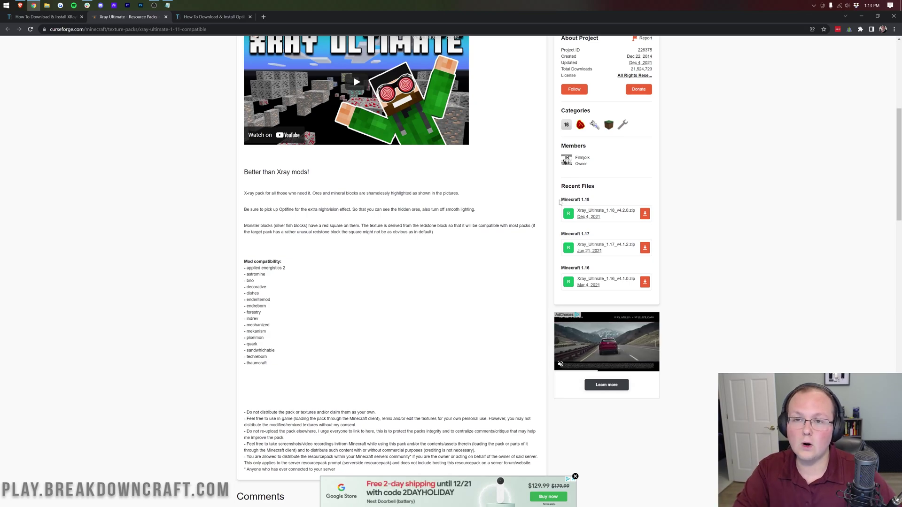
{"action": "left_click", "coordinate": [644, 214]}
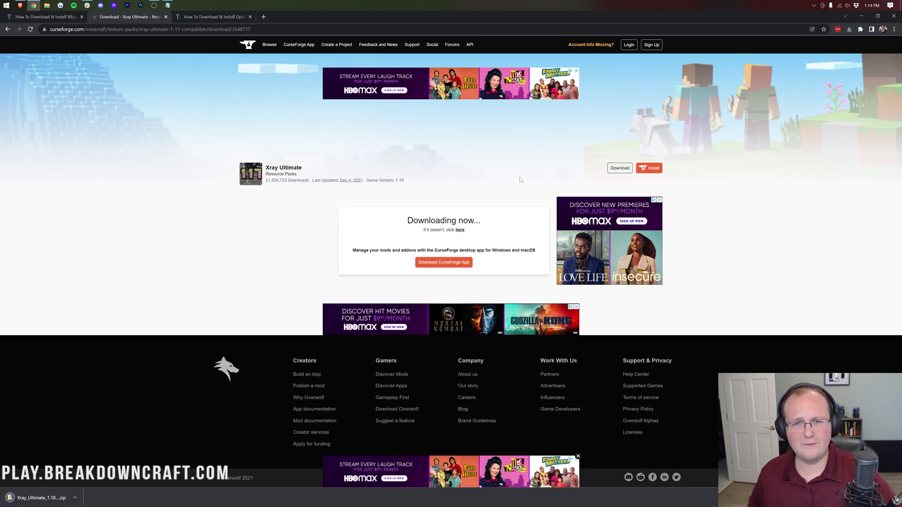
{"action": "left_click", "coordinate": [863, 19]}
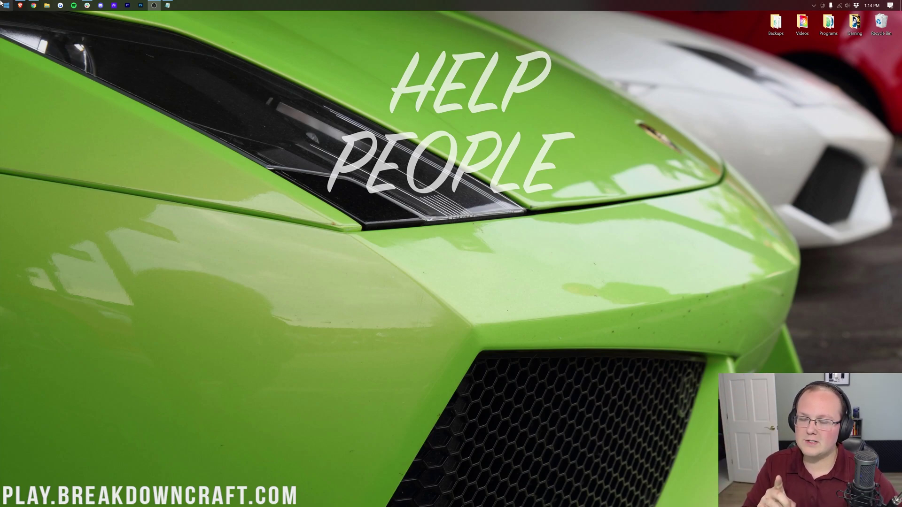
Step: Move Xray_Ultimate_1.18_v4.2.0.zip from the Downloads folder onto the desktop and close the folder
{"action": "left_click", "coordinate": [1, 2]}
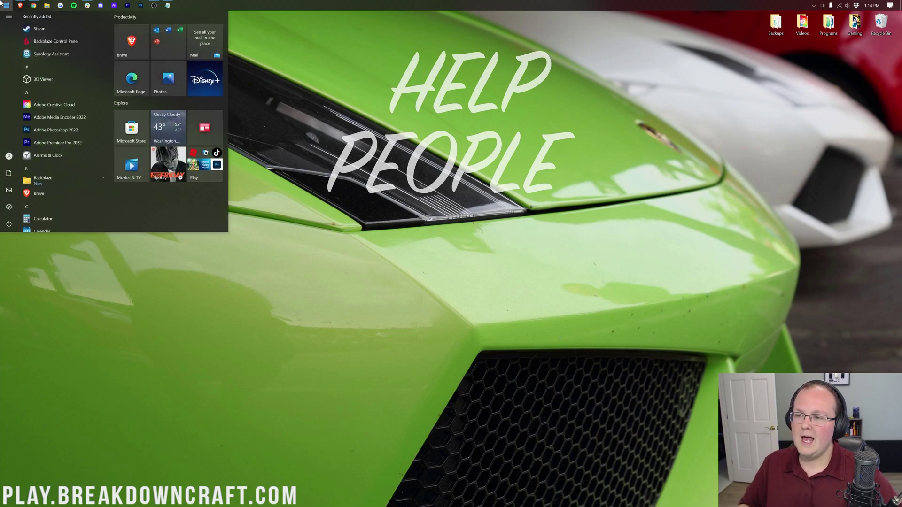
{"action": "type", "text": "down"}
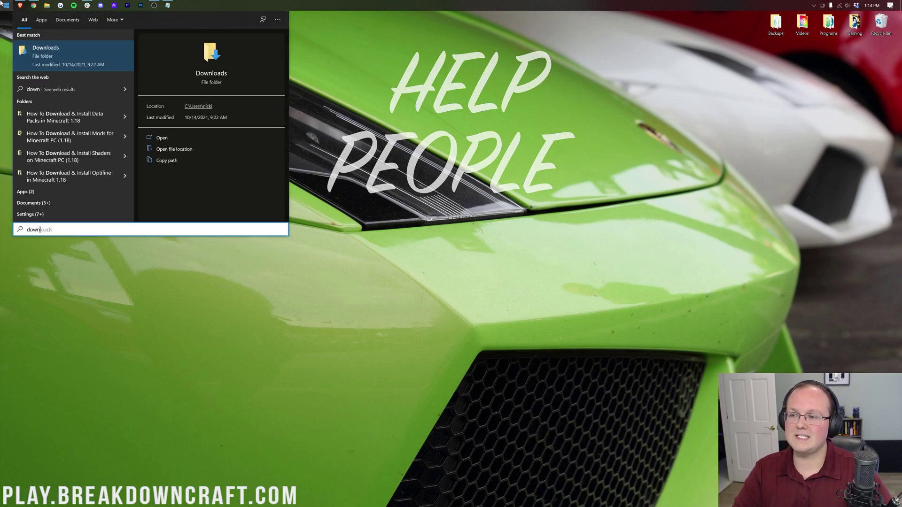
{"action": "left_click", "coordinate": [22, 55]}
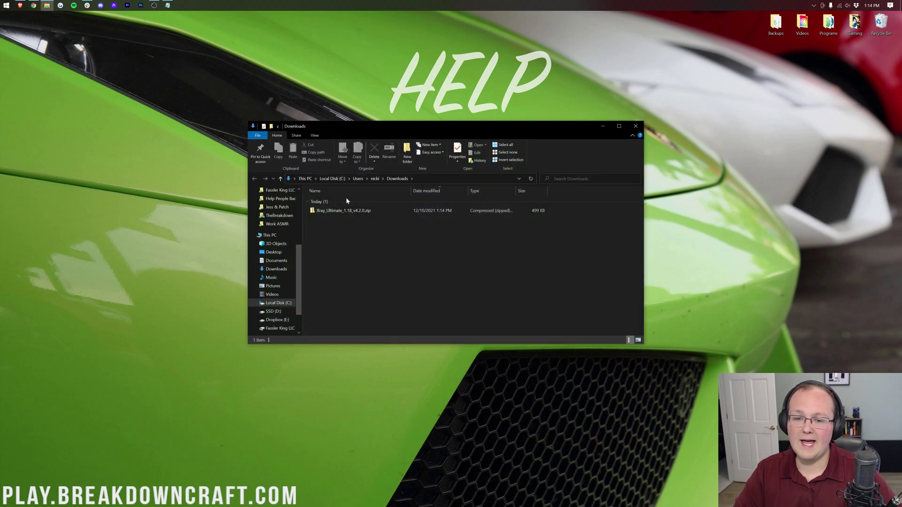
{"action": "left_click", "coordinate": [346, 212]}
{"action": "mouse_move", "coordinate": [327, 216]}
{"action": "left_mouse_down"}
{"action": "mouse_move", "coordinate": [417, 150]}
{"action": "mouse_move", "coordinate": [361, 87]}
{"action": "left_mouse_up"}
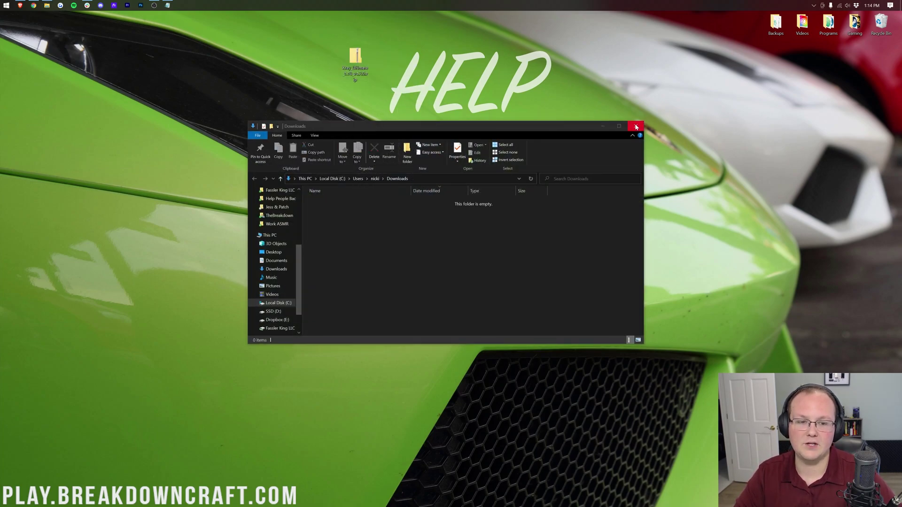
{"action": "left_click", "coordinate": [636, 127]}
{"action": "left_click", "coordinate": [2, 3]}
Step: Start Minecraft Launcher from the Start search and play Minecraft 1.18.1 from the Java Edition tab
{"action": "type", "text": "mine"}
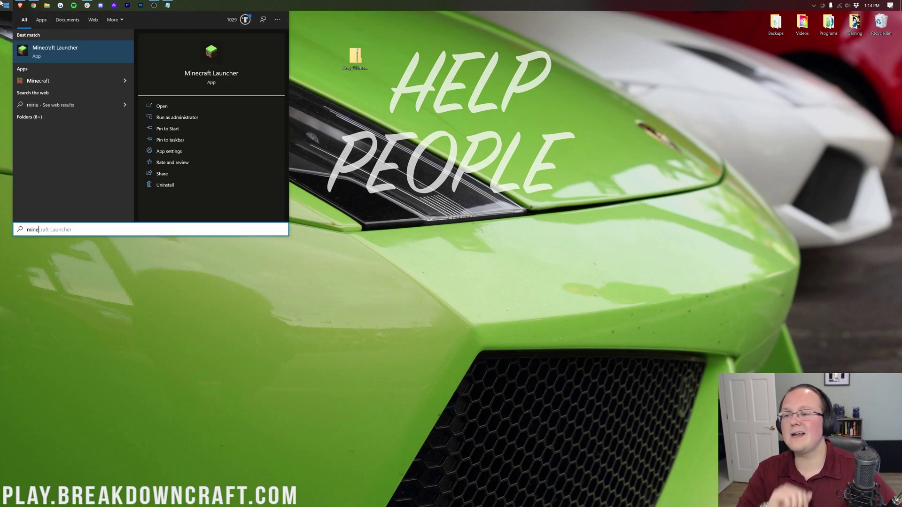
{"action": "left_click", "coordinate": [55, 51]}
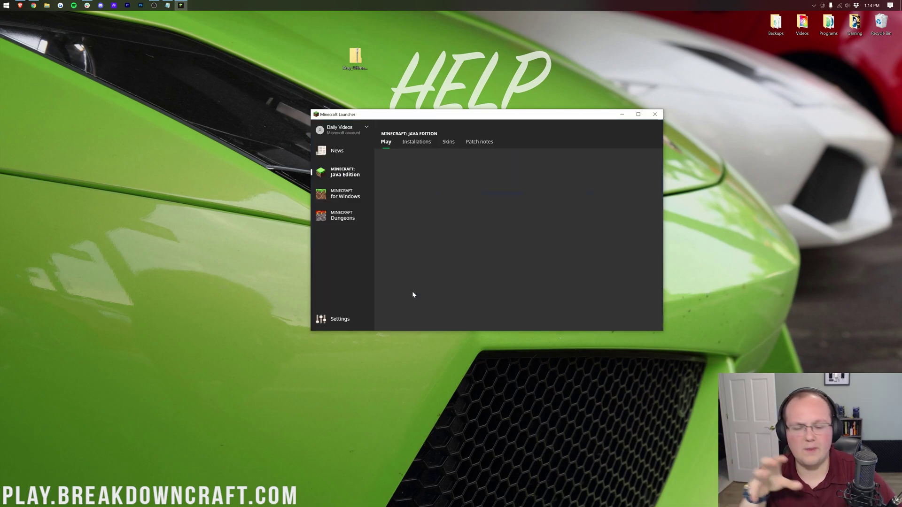
{"action": "left_click", "coordinate": [517, 285]}
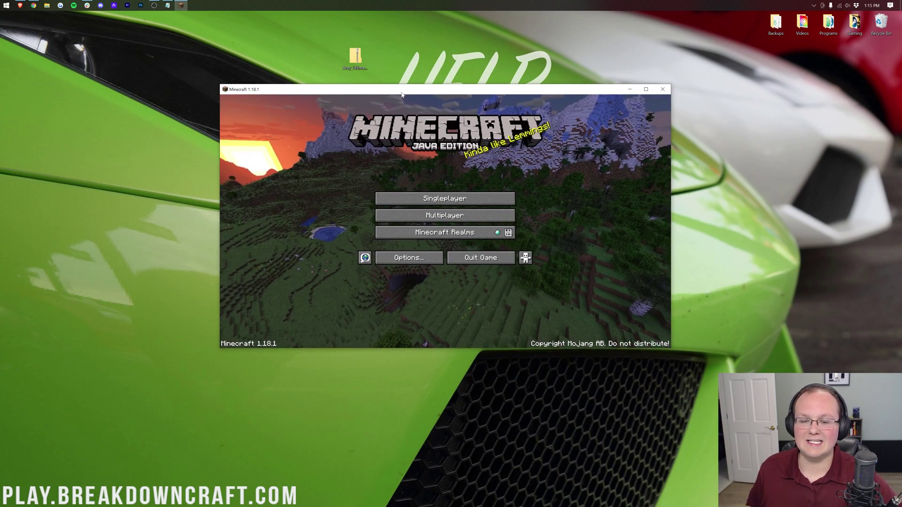
Step: Open the resourcepacks folder via Options > Resource Packs > Open Pack Folder and raise its window
{"action": "left_click", "coordinate": [407, 259]}
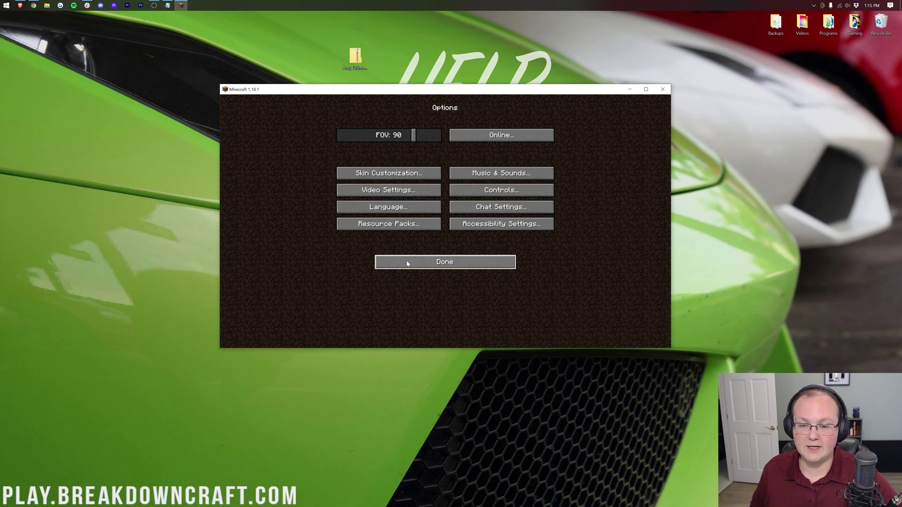
{"action": "left_click", "coordinate": [426, 265]}
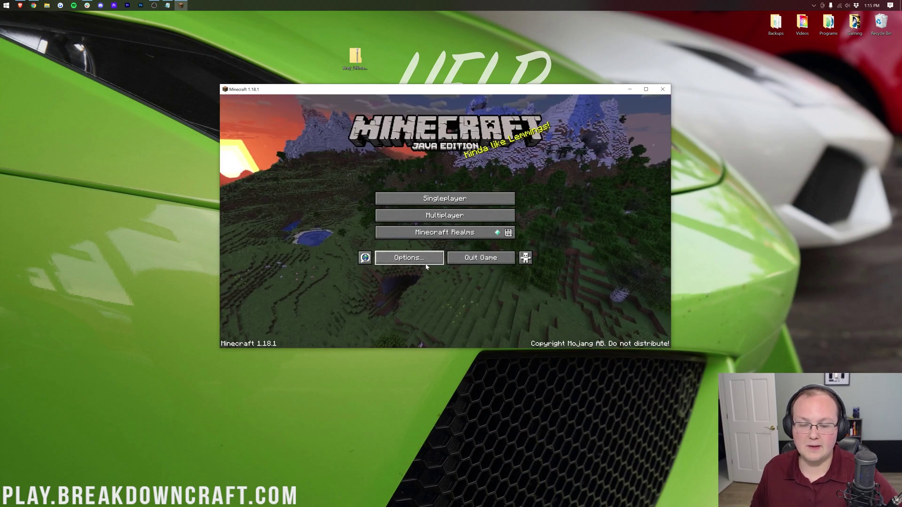
{"action": "left_click", "coordinate": [426, 266]}
{"action": "left_click", "coordinate": [406, 224]}
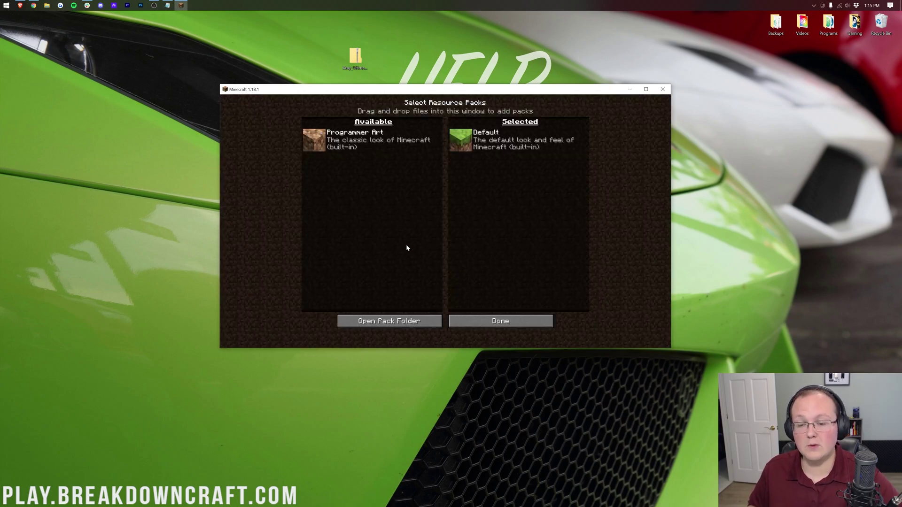
{"action": "left_click", "coordinate": [407, 321]}
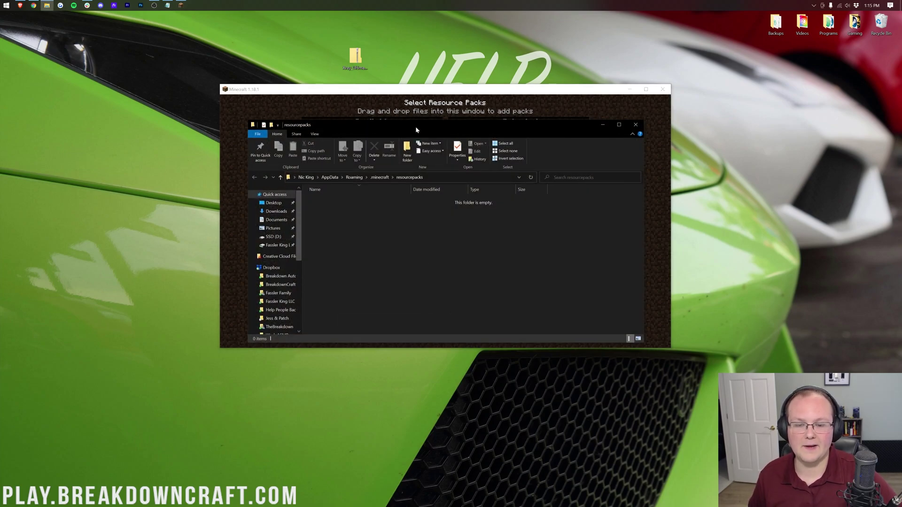
{"action": "left_click_drag", "start_coordinate": [415, 126], "coordinate": [418, 106]}
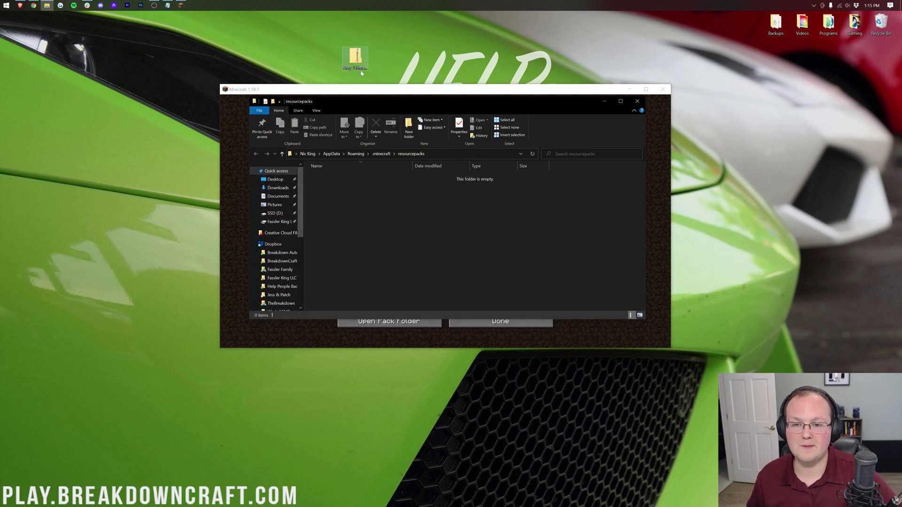
Step: Copy Xray_Ultimate_1.18_v4.2.0.zip from the desktop into the resourcepacks folder and minimize the window
{"action": "mouse_move", "coordinate": [353, 57]}
{"action": "left_mouse_down"}
{"action": "mouse_move", "coordinate": [379, 71]}
{"action": "mouse_move", "coordinate": [465, 46]}
{"action": "mouse_move", "coordinate": [244, 80]}
{"action": "mouse_move", "coordinate": [611, 139]}
{"action": "mouse_move", "coordinate": [456, 215]}
{"action": "left_mouse_up"}
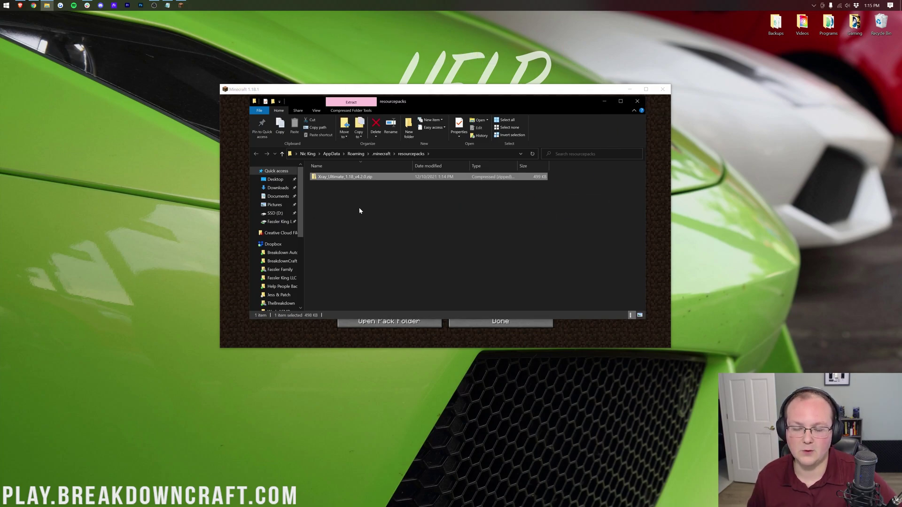
{"action": "left_click", "coordinate": [605, 102]}
Step: Move the Xray_Ultimate pack into Selected above Default and confirm with Done
{"action": "mouse_move", "coordinate": [344, 143]}
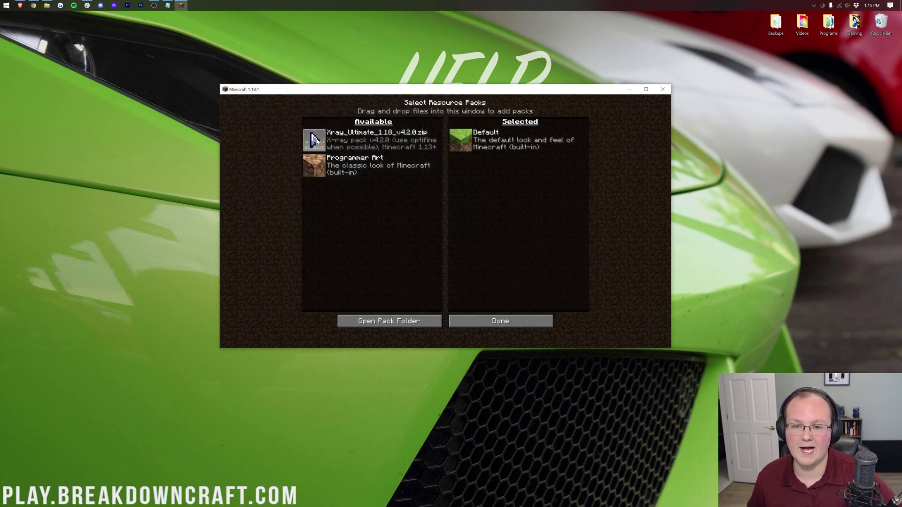
{"action": "left_click", "coordinate": [314, 140]}
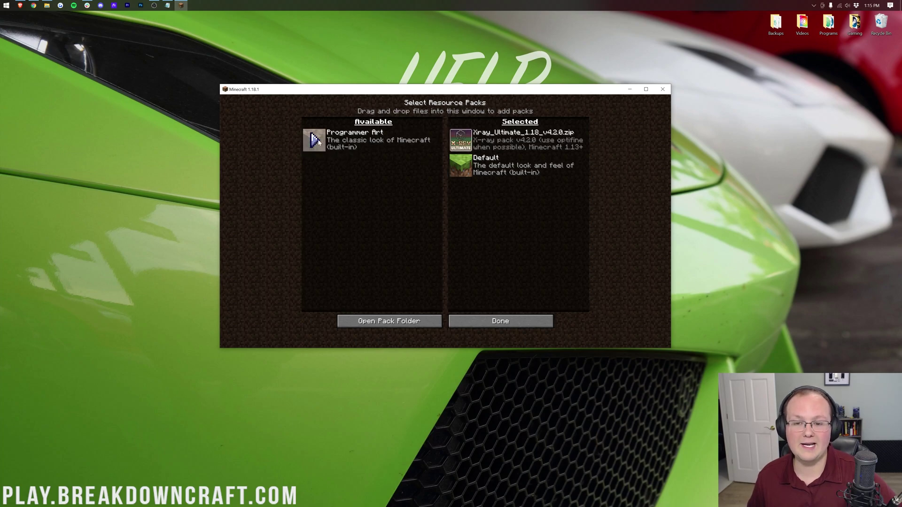
{"action": "left_click", "coordinate": [511, 323]}
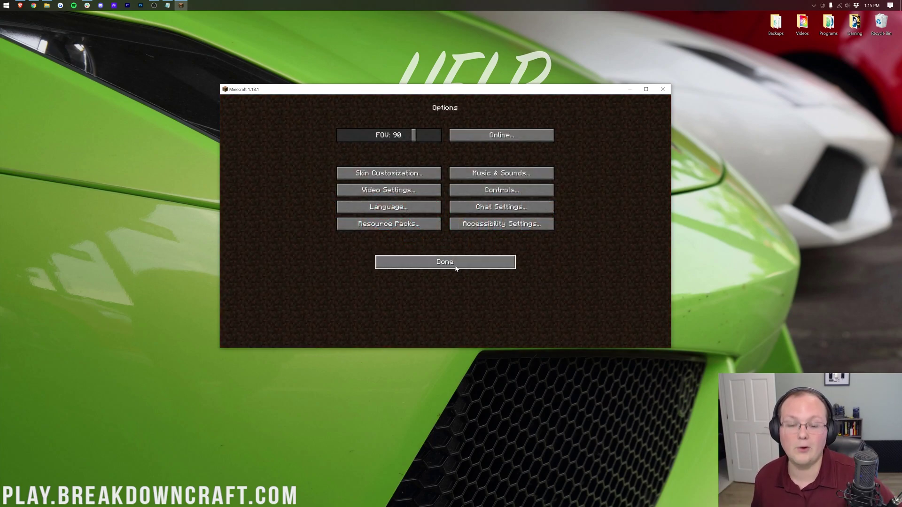
{"action": "left_click", "coordinate": [454, 264]}
Step: Load the 1.18 world from Singleplayer and rise above the swamp water
{"action": "left_click", "coordinate": [456, 205]}
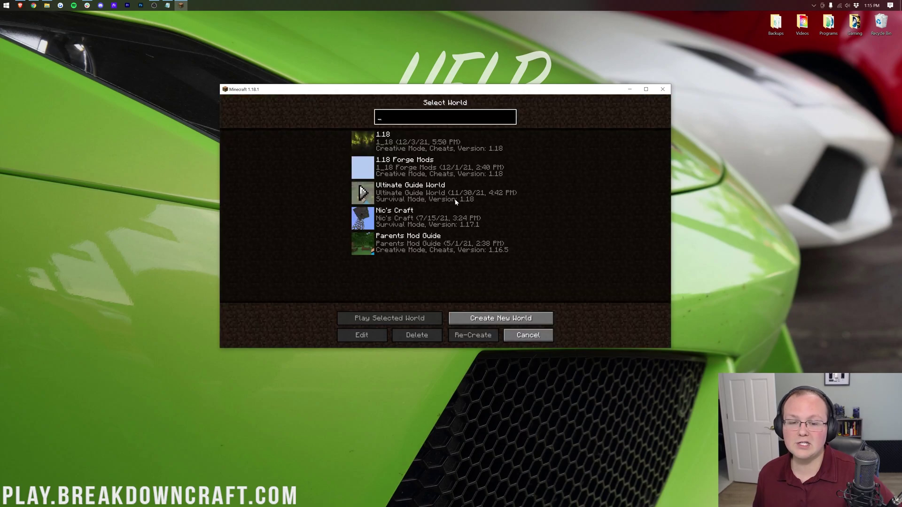
{"action": "double_click", "coordinate": [498, 143]}
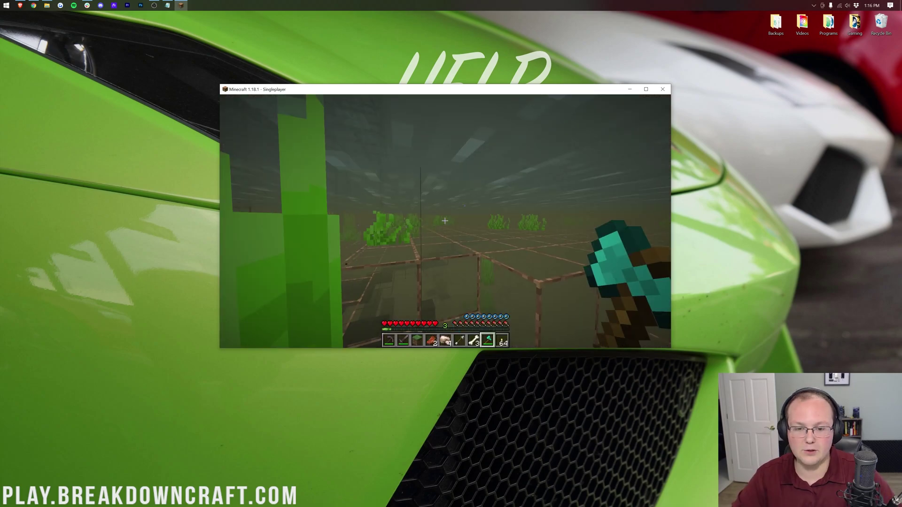
{"action": "key", "text": "space"}
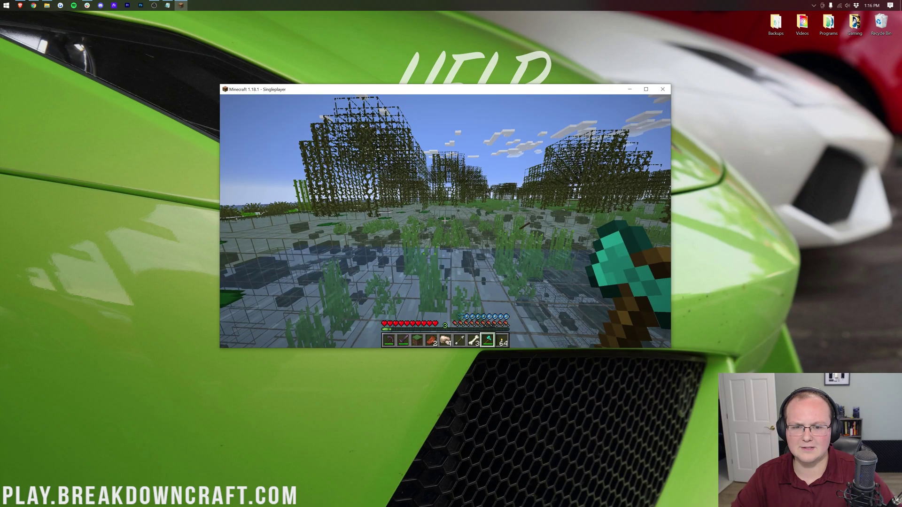
Step: Switch to Spectator Mode with /gamemode spectator and sink underground to see X-rayed lava and ores
{"action": "type", "text": "/game"}
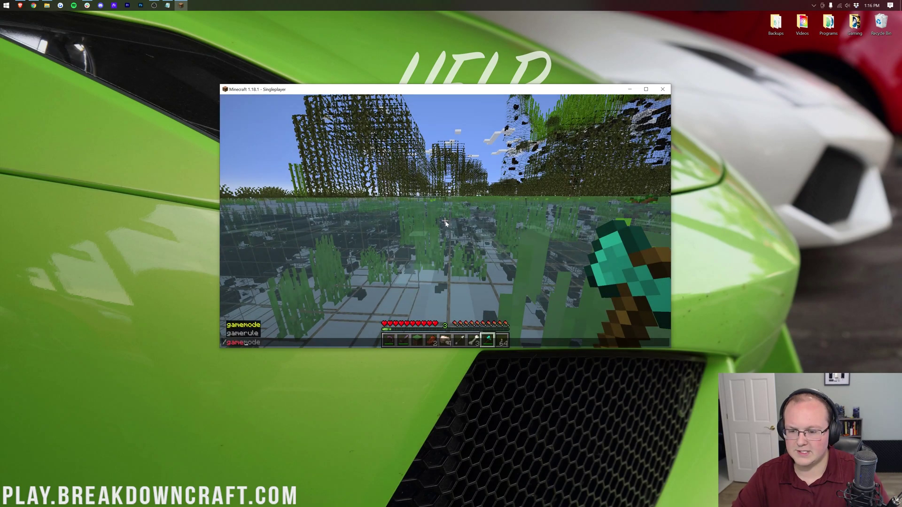
{"action": "type", "text": " spectator"}
{"action": "key", "text": "Return"}
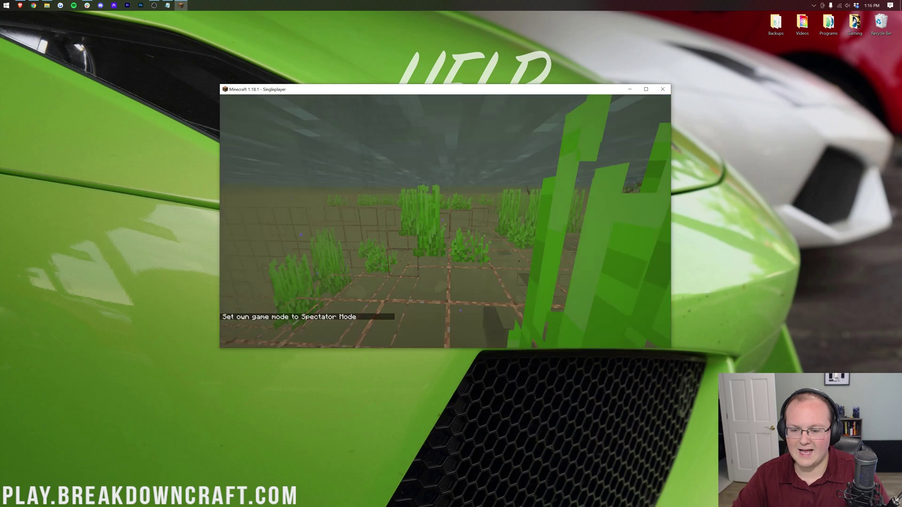
{"action": "key", "text": "shift"}
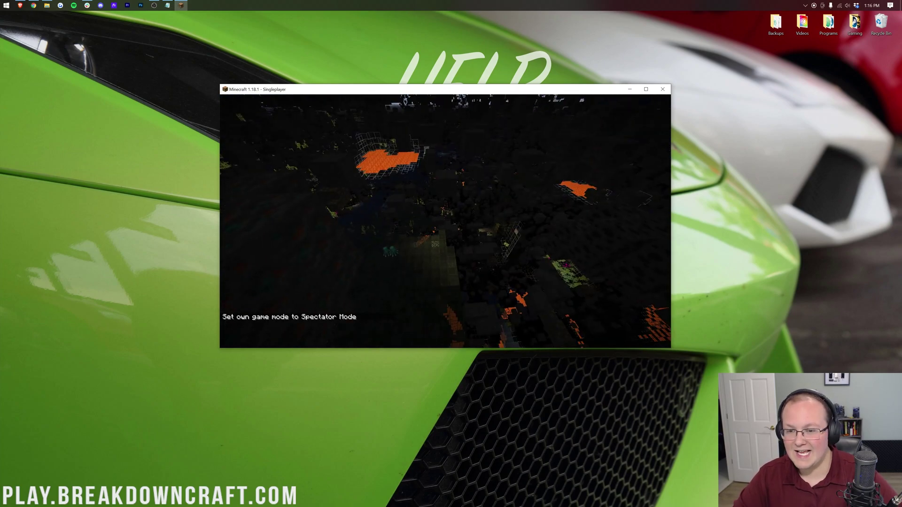
{"action": "key", "text": "e"}
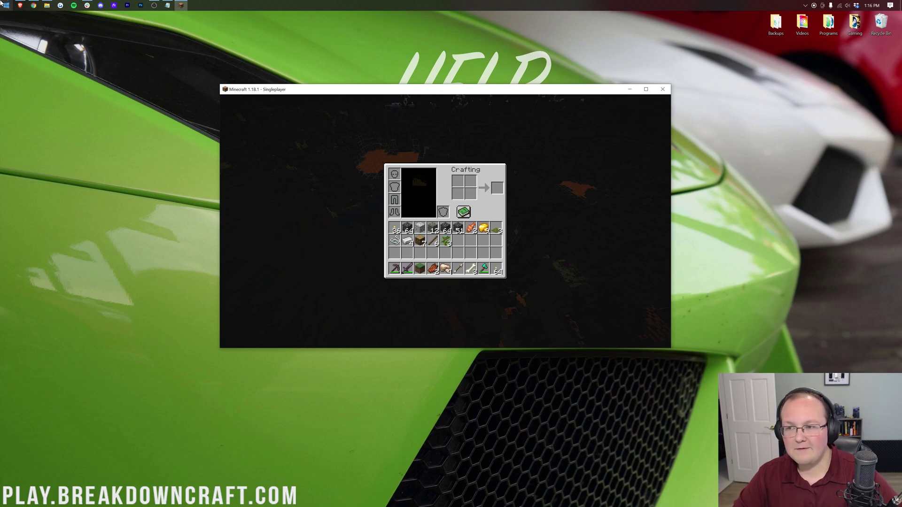
{"action": "left_click", "coordinate": [36, 9]}
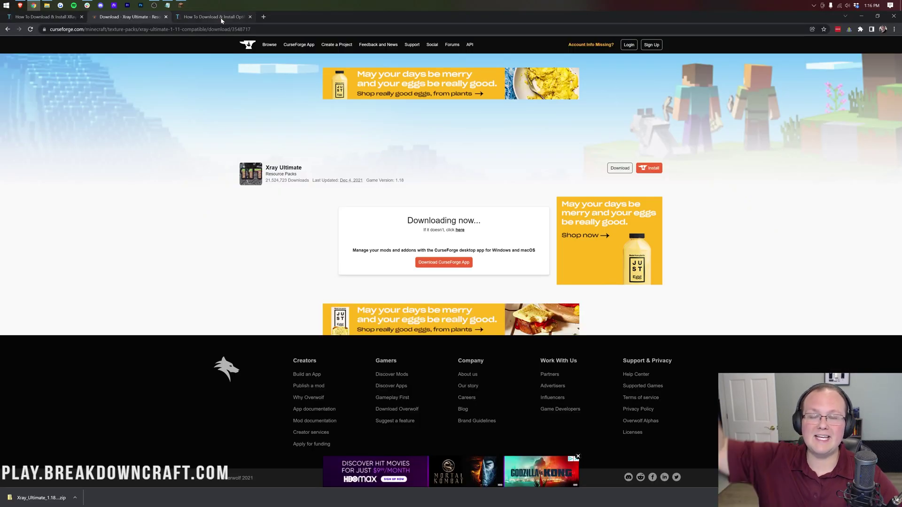
Step: Switch to the Chrome tab with TheBreakdown's 'How To Download & Install OptiFine in 1.18' guide
{"action": "left_click", "coordinate": [221, 18]}
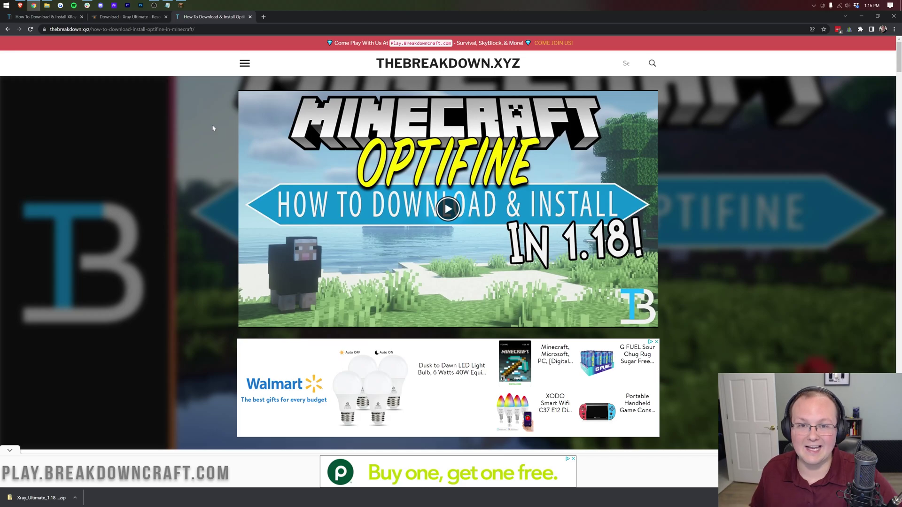
Step: Set Smooth Lighting to OFF in Video Settings and resume the underground world
{"action": "left_click", "coordinate": [858, 17]}
{"action": "key", "text": "Escape"}
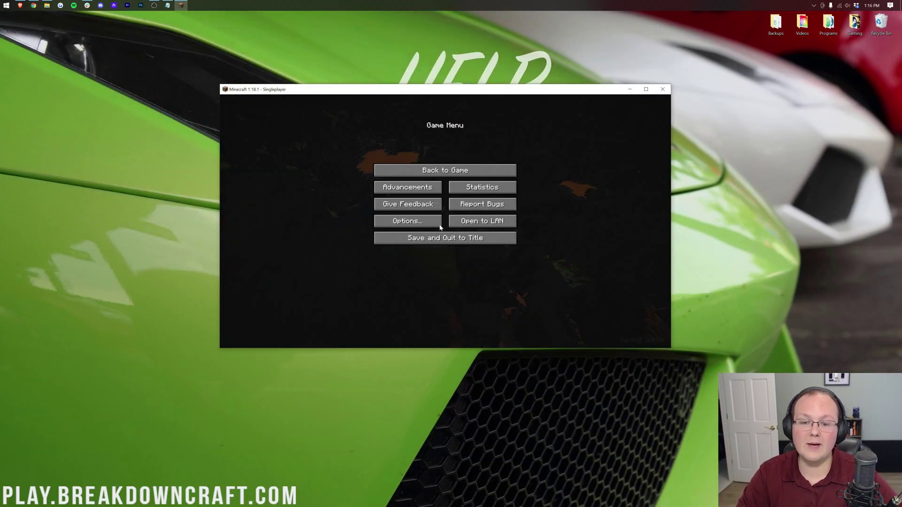
{"action": "left_click", "coordinate": [408, 219]}
{"action": "left_click", "coordinate": [412, 200]}
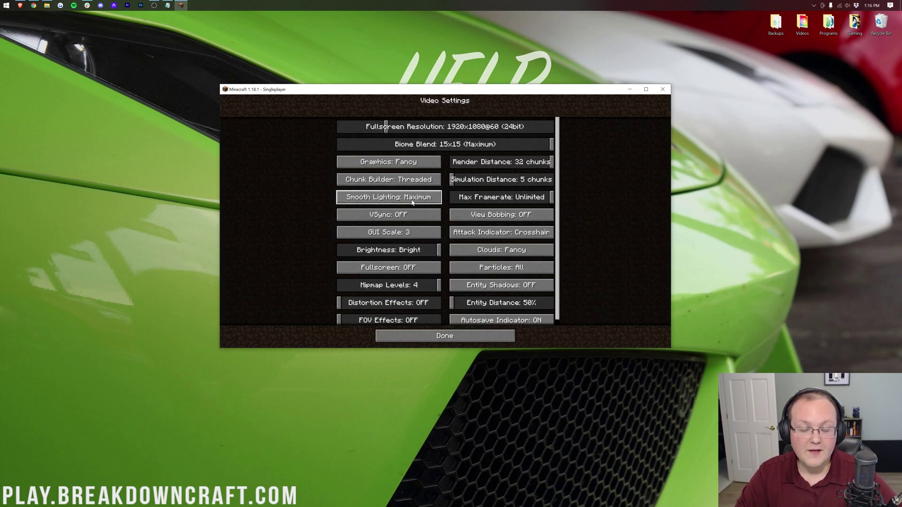
{"action": "scroll", "coordinate": [404, 203], "scroll_direction": "down", "scroll_amount": 1}
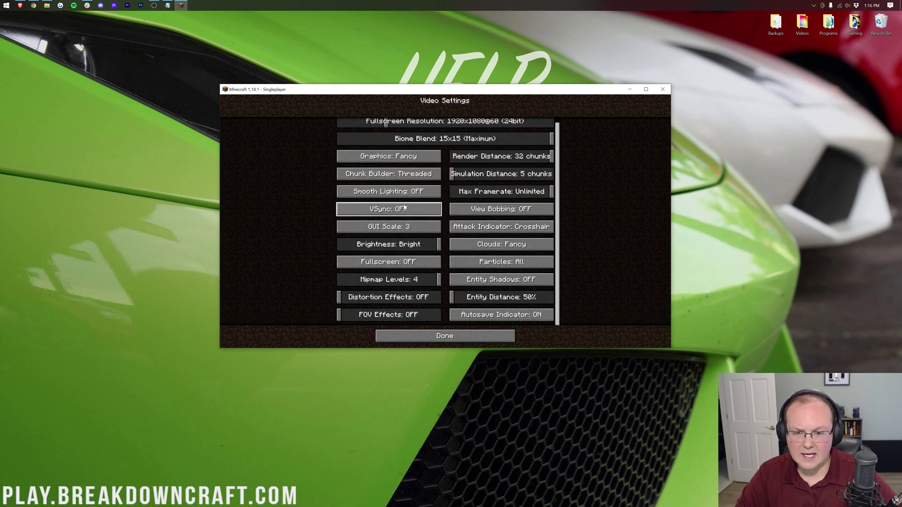
{"action": "scroll", "coordinate": [405, 201], "scroll_direction": "up", "scroll_amount": 1}
{"action": "scroll", "coordinate": [404, 195], "scroll_direction": "down", "scroll_amount": 1}
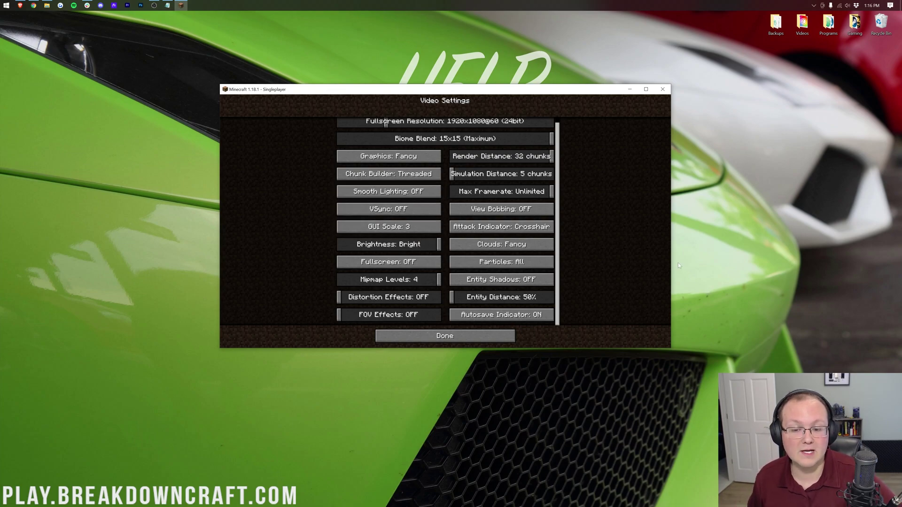
{"action": "left_click", "coordinate": [479, 335]}
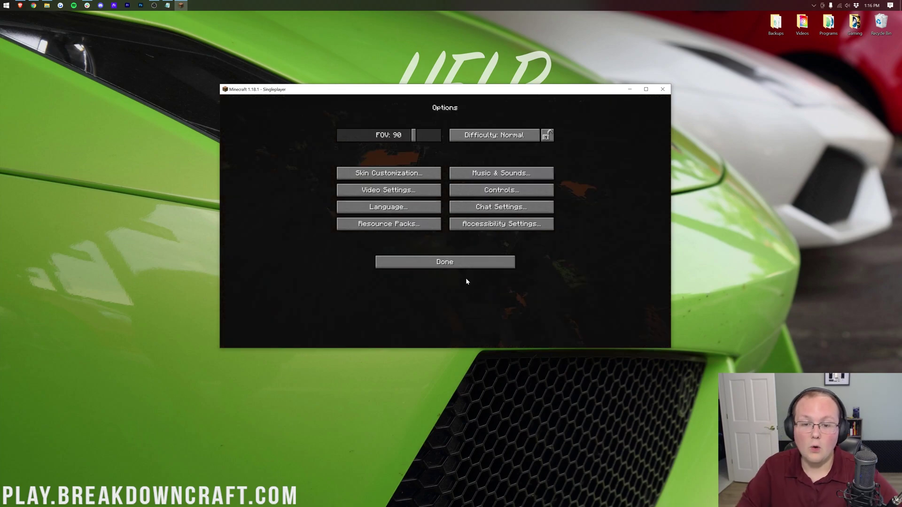
{"action": "left_click", "coordinate": [463, 265]}
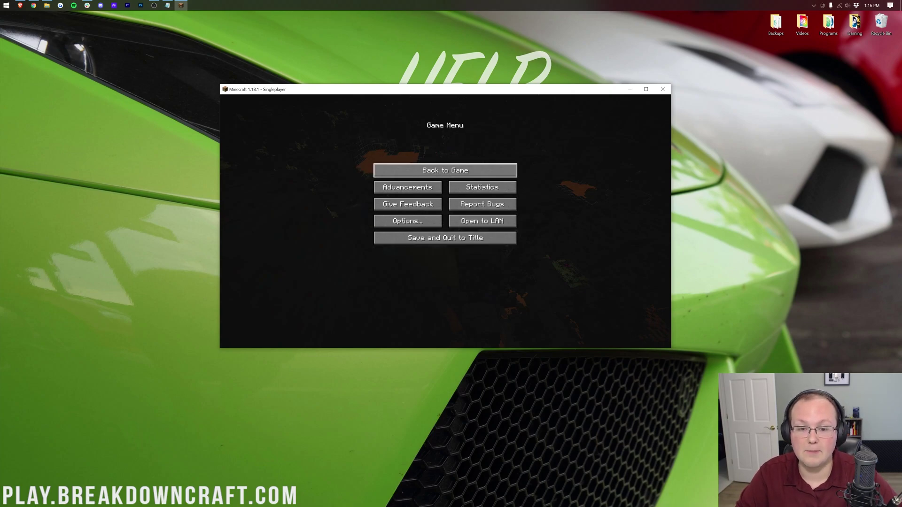
{"action": "left_click", "coordinate": [444, 170]}
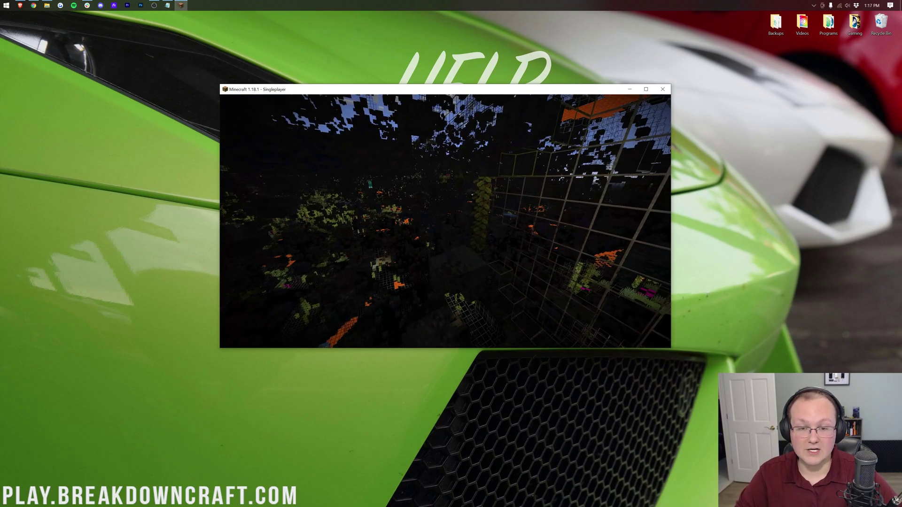
Step: Move Xray_Ultimate beneath Default in Resource Packs so normal stone textures return
{"action": "key", "text": "Escape"}
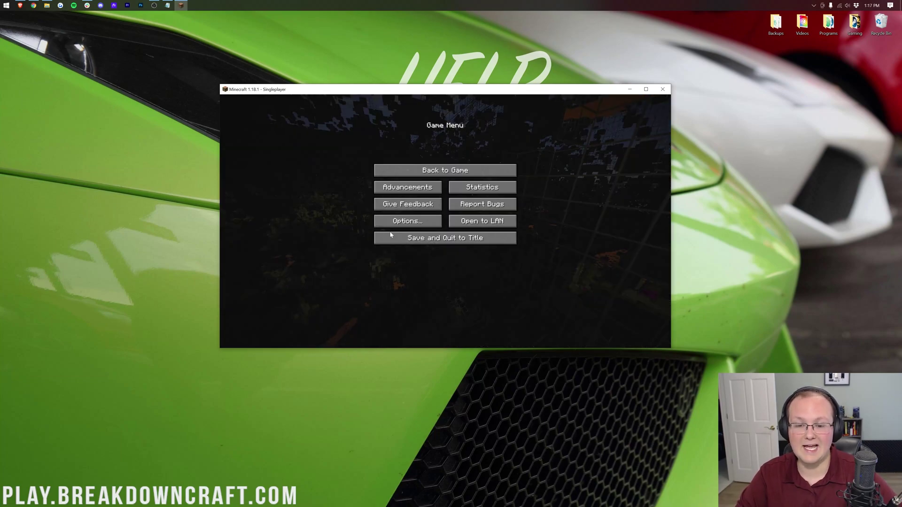
{"action": "left_click", "coordinate": [408, 222]}
{"action": "left_click", "coordinate": [411, 223]}
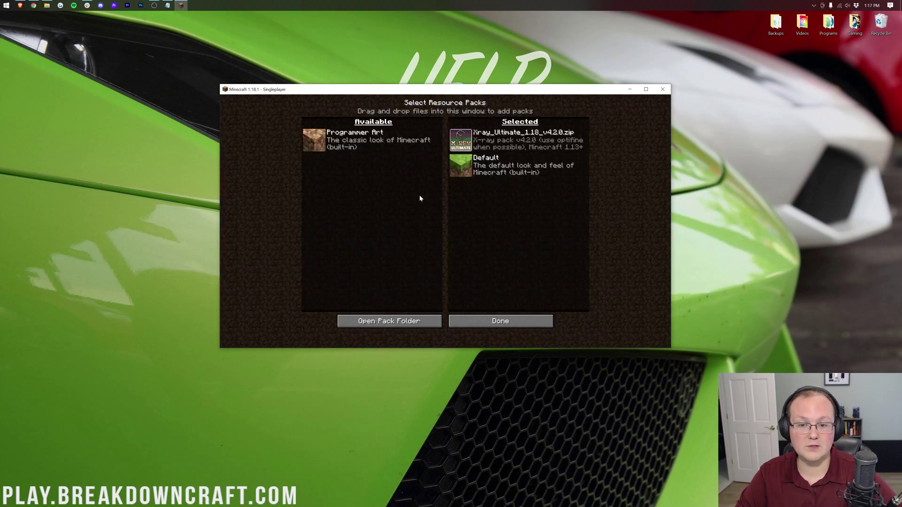
{"action": "left_click", "coordinate": [463, 144]}
{"action": "left_click", "coordinate": [496, 319]}
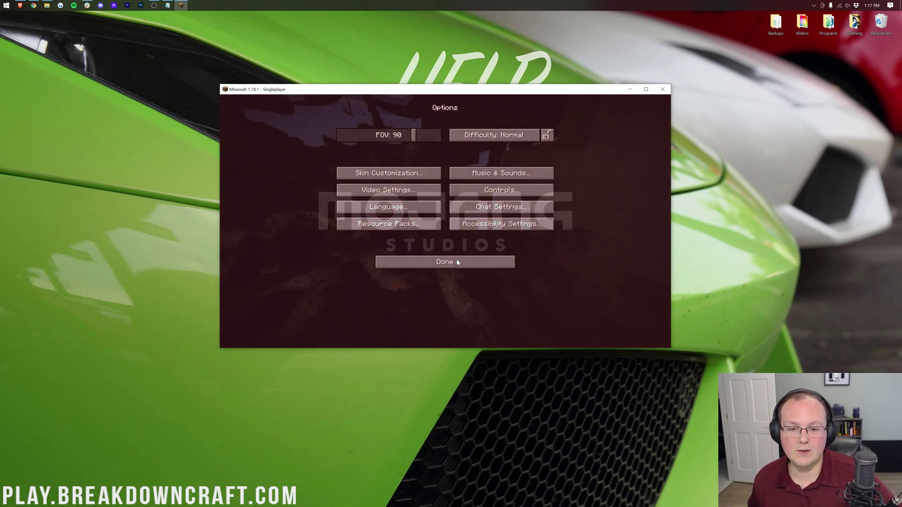
{"action": "left_click", "coordinate": [455, 260]}
{"action": "key", "text": "Escape"}
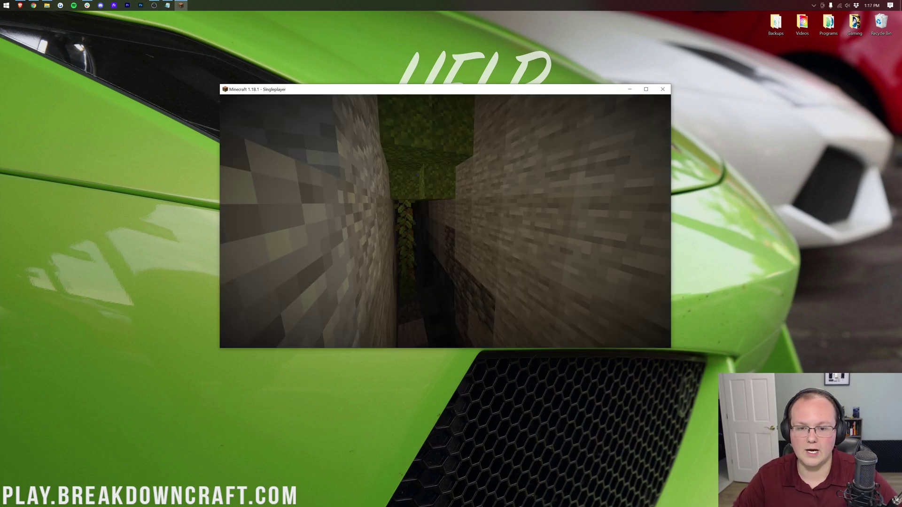
Step: Re-add Xray_Ultimate above Default in the selected resource packs to restore the X-ray view
{"action": "key", "text": "Escape"}
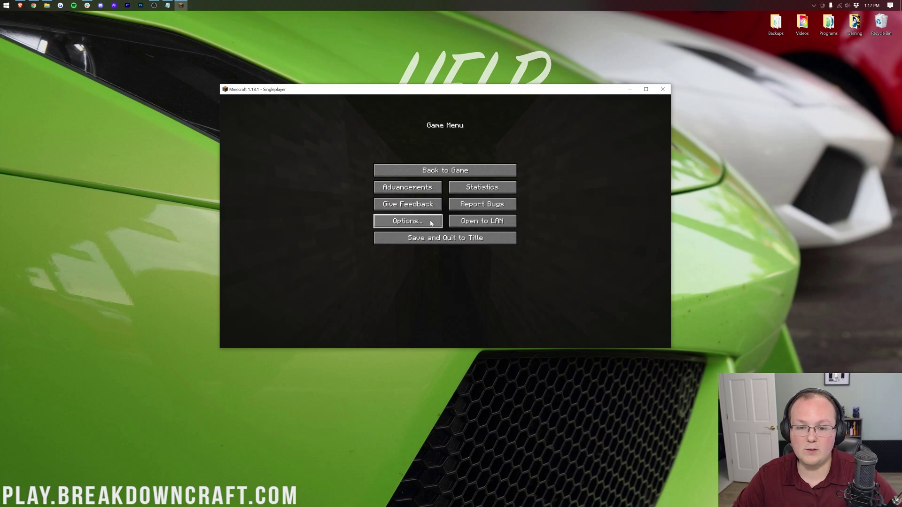
{"action": "left_click", "coordinate": [428, 220]}
{"action": "left_click", "coordinate": [399, 221]}
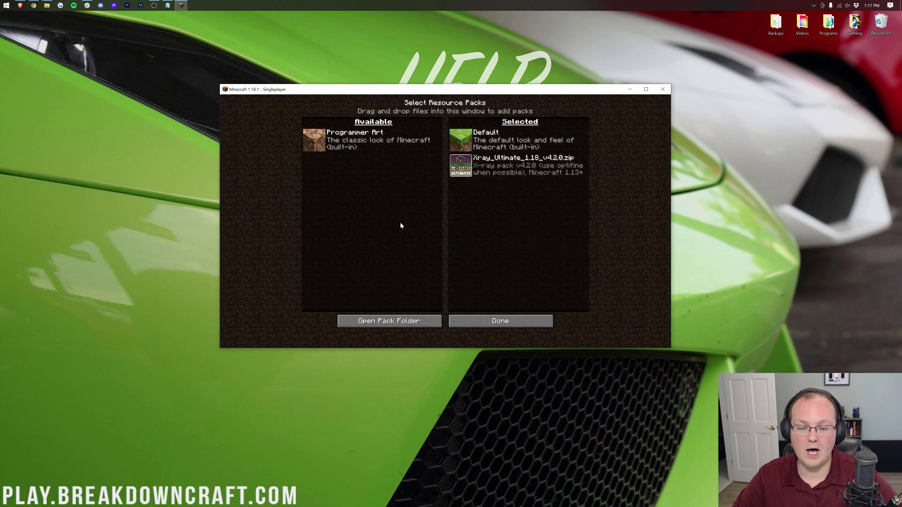
{"action": "left_click", "coordinate": [455, 165]}
{"action": "left_click", "coordinate": [315, 139]}
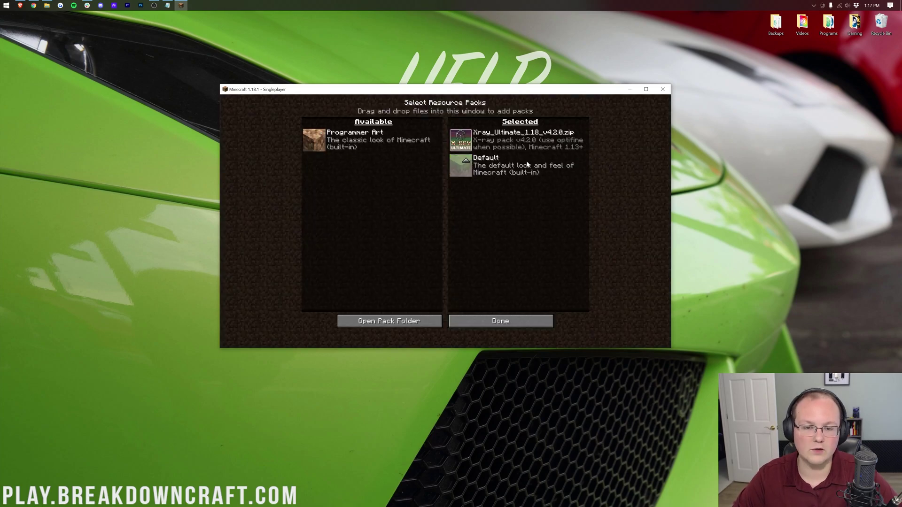
{"action": "left_click", "coordinate": [501, 327]}
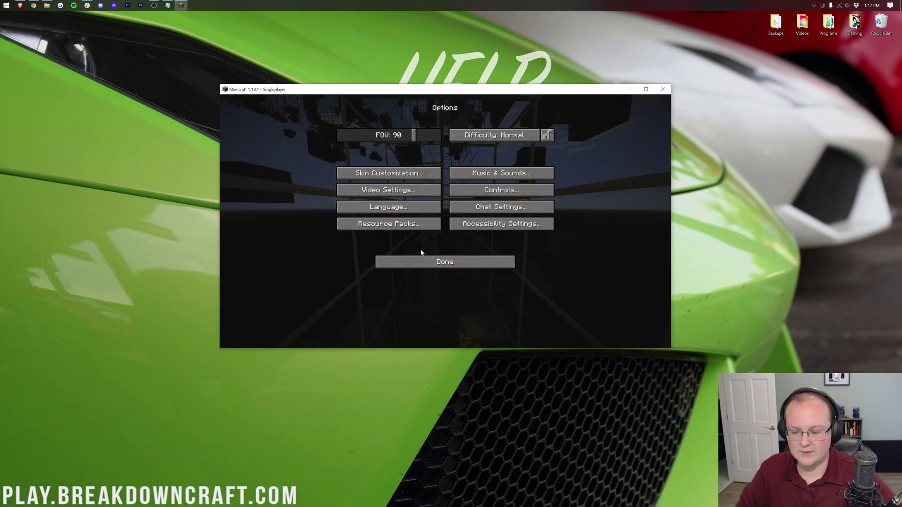
{"action": "key", "text": "Escape"}
{"action": "key", "text": "Escape"}
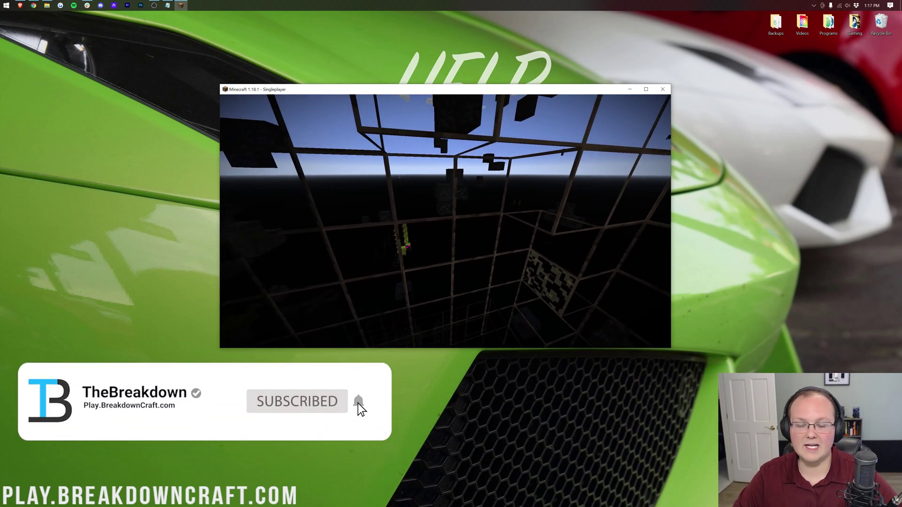
Step: Switch back to Spectator Mode with F3+N
{"action": "key", "text": "F3+n"}
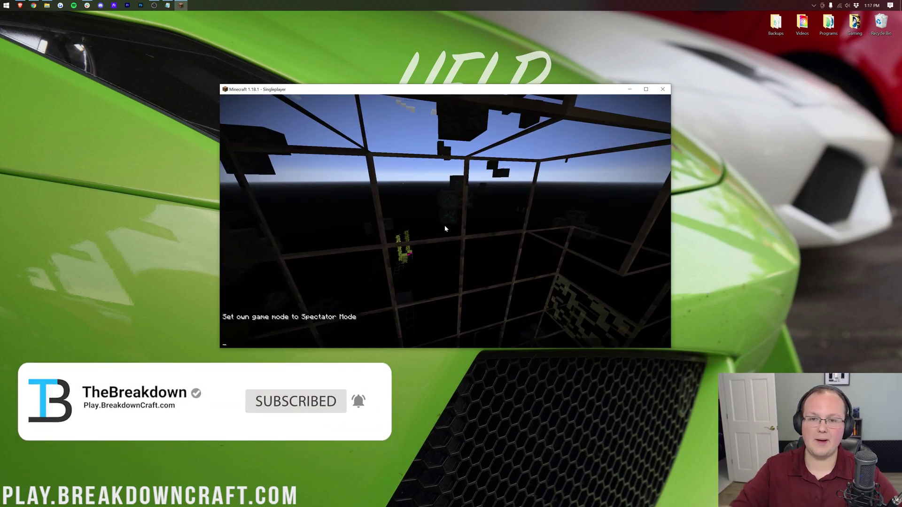